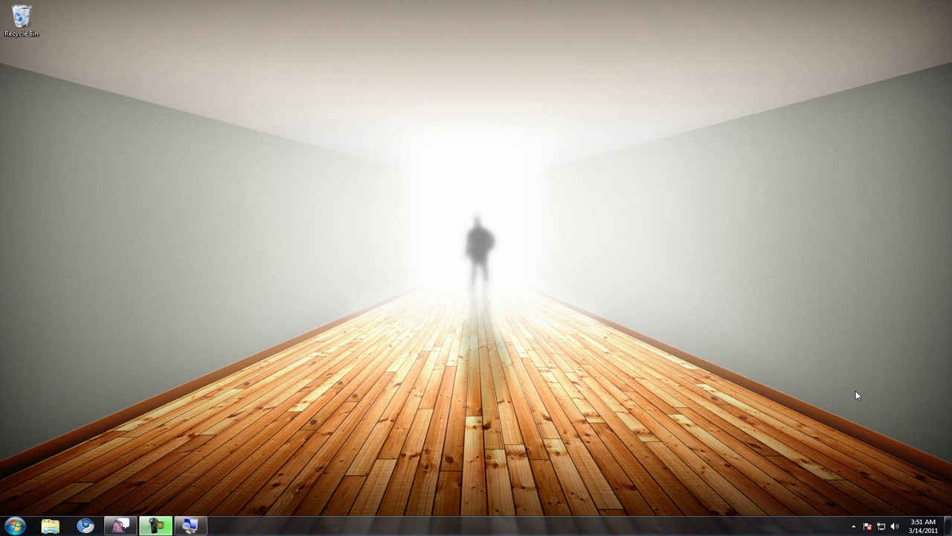
Step: Launch Npackd via the npackdg shortcut from the Launchy quick launcher
{"action": "key", "text": "alt+space"}
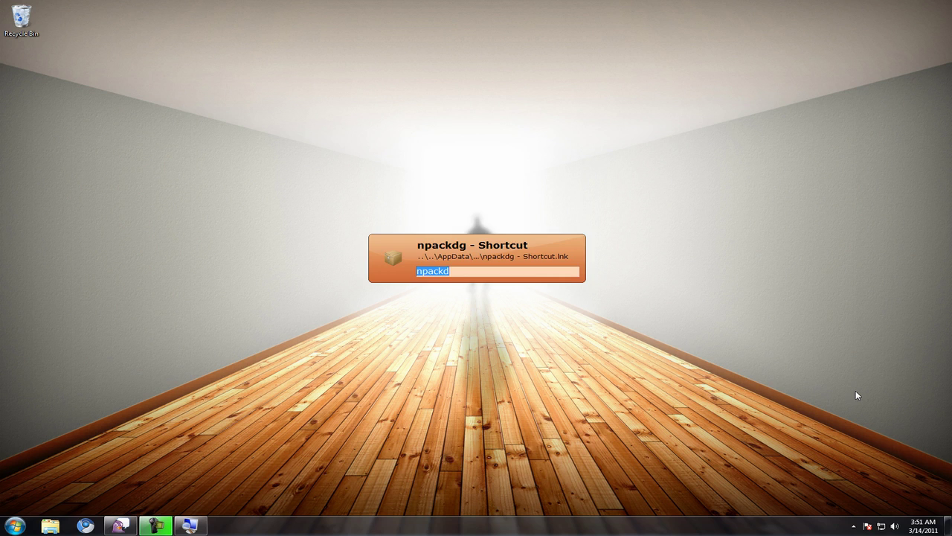
{"action": "key", "text": "Return"}
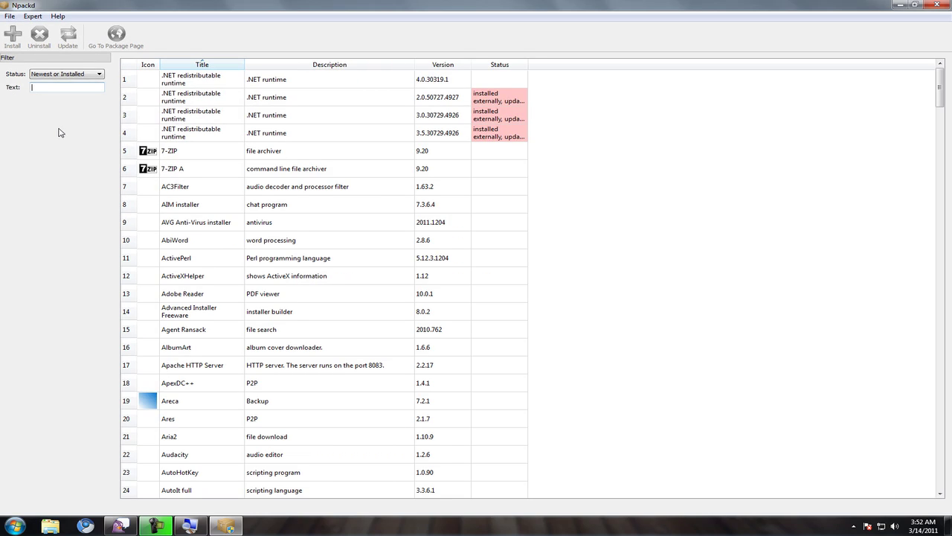
{"action": "type", "text": "game"}
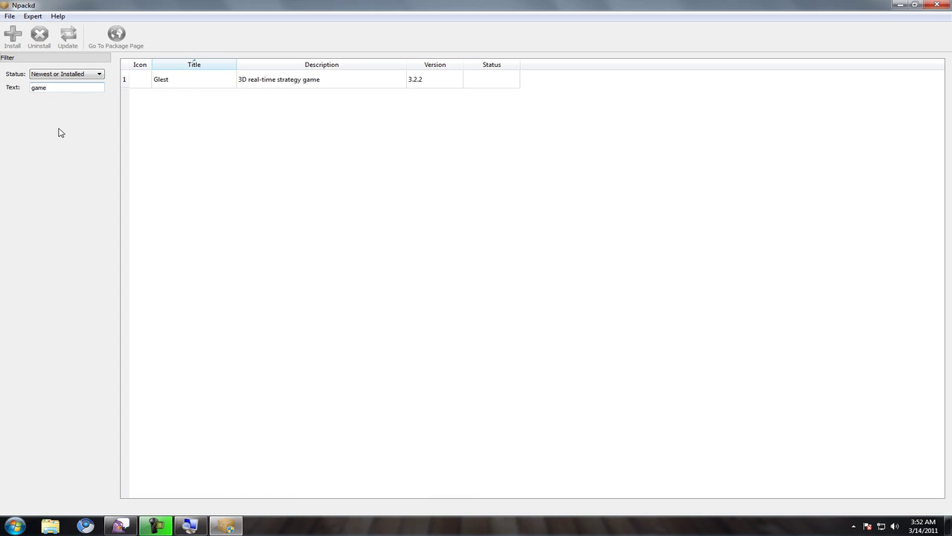
{"action": "key", "text": "BackSpace"}
{"action": "key", "text": "BackSpace"}
{"action": "key", "text": "BackSpace"}
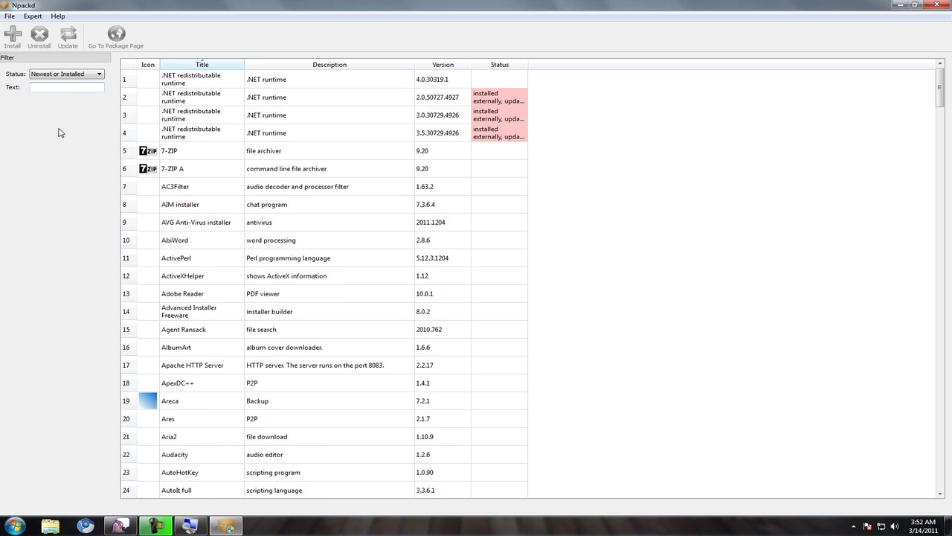
{"action": "type", "text": "video"}
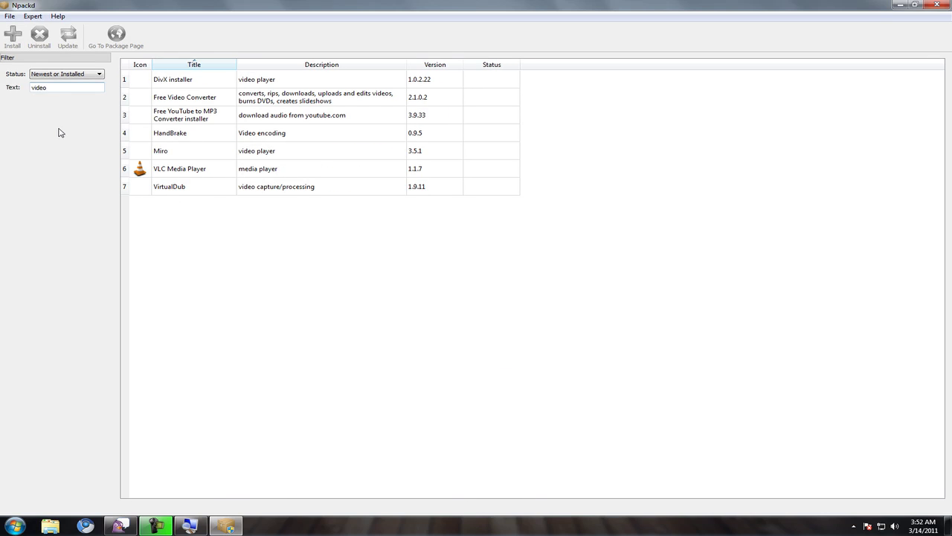
{"action": "key", "text": "BackSpace"}
{"action": "key", "text": "BackSpace"}
{"action": "key", "text": "BackSpace"}
{"action": "key", "text": "BackSpace"}
{"action": "type", "text": "audi"}
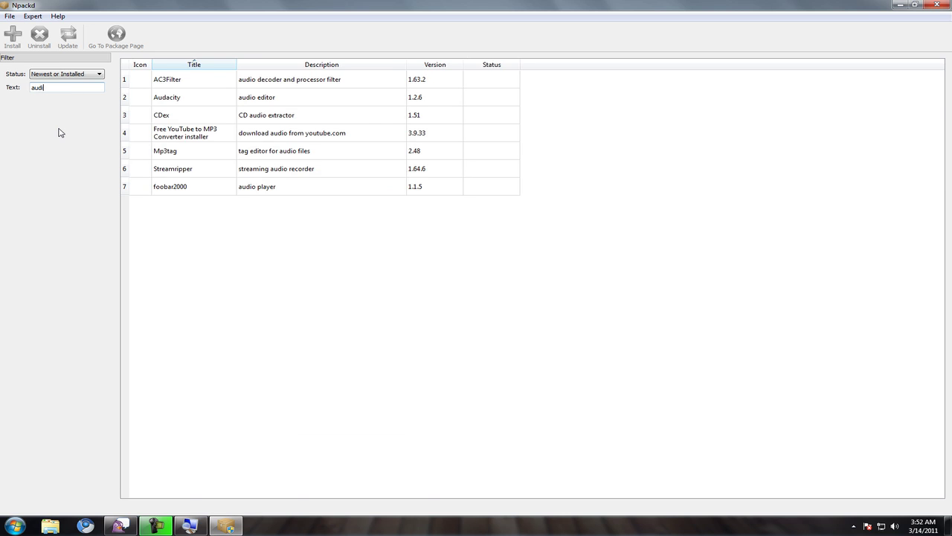
{"action": "key", "text": "BackSpace"}
{"action": "key", "text": "BackSpace"}
{"action": "key", "text": "BackSpace"}
{"action": "key", "text": "BackSpace"}
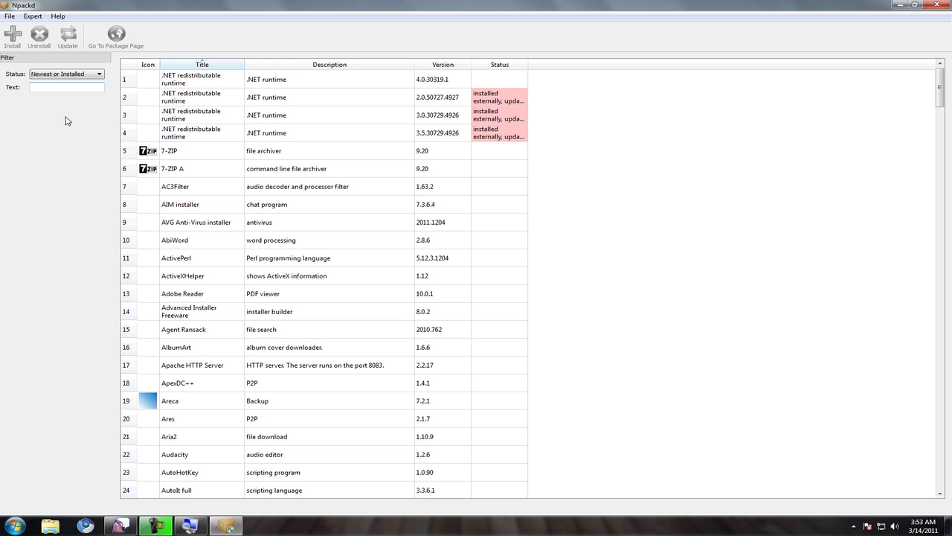
{"action": "left_click", "coordinate": [10, 17]}
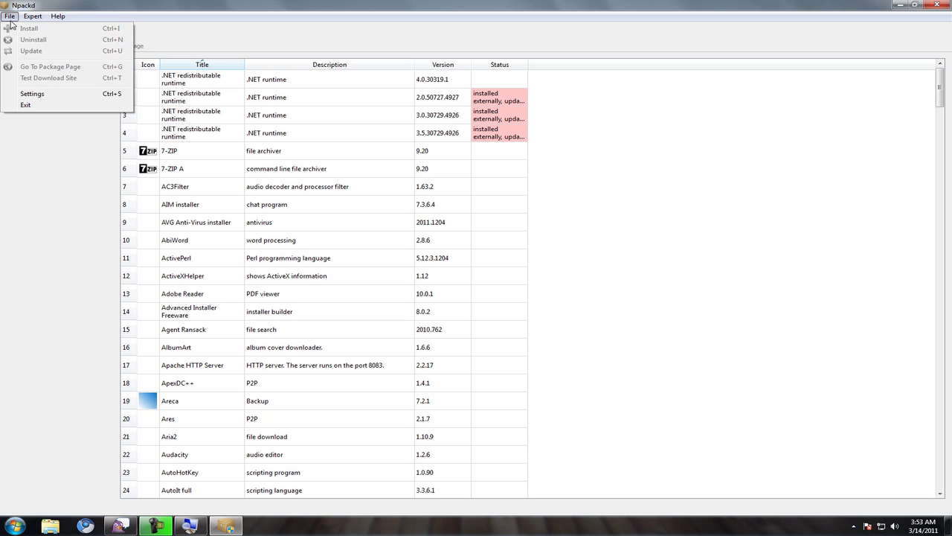
{"action": "left_click", "coordinate": [33, 93]}
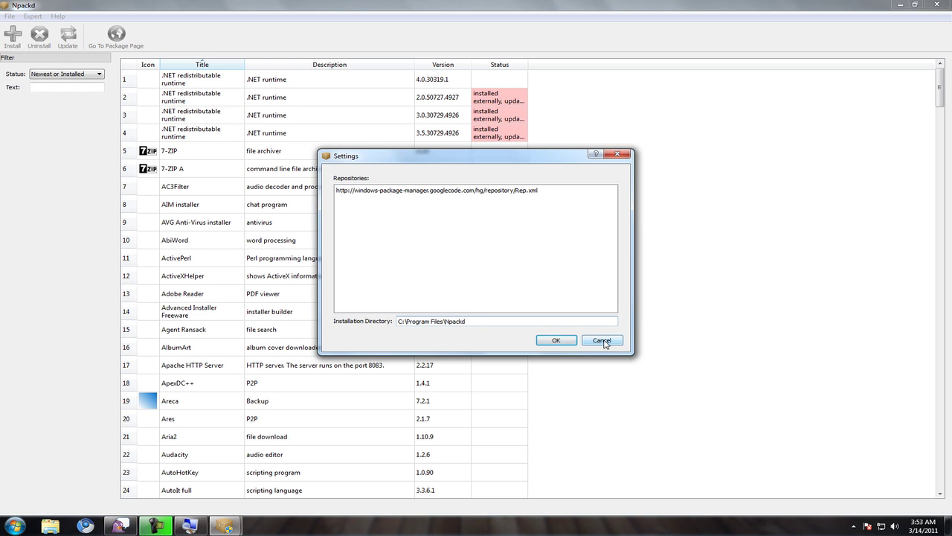
{"action": "left_click", "coordinate": [602, 341]}
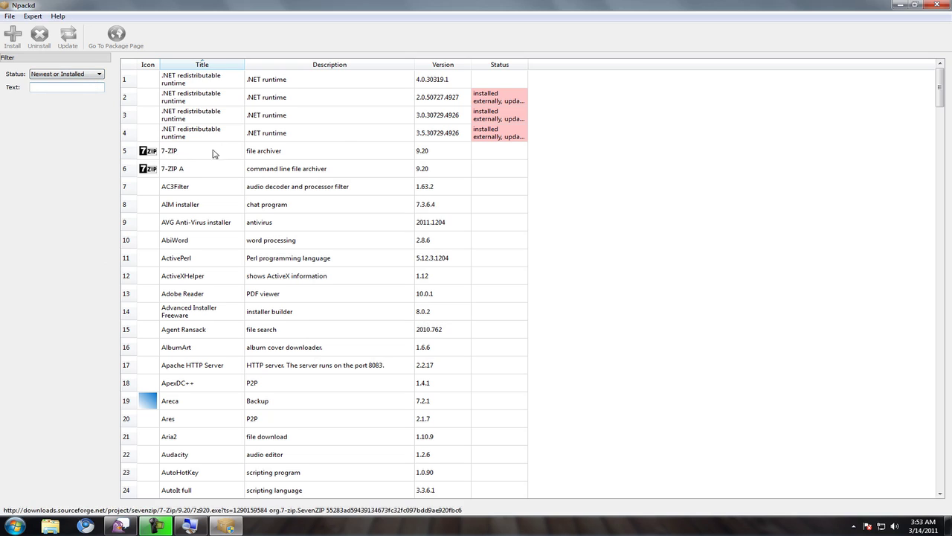
Step: Install the 7-ZIP 9.20 package, then select the 7-ZIP A package
{"action": "left_click", "coordinate": [268, 153]}
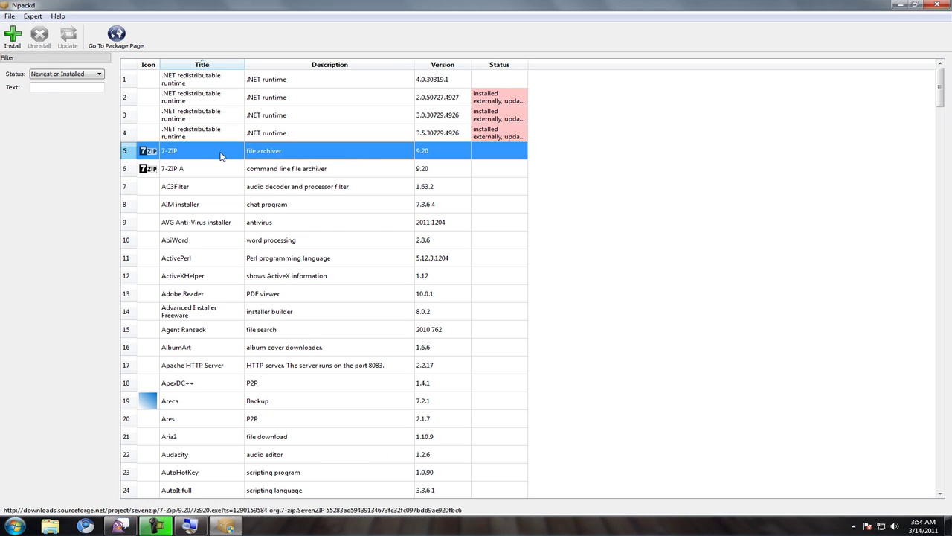
{"action": "left_click", "coordinate": [12, 35]}
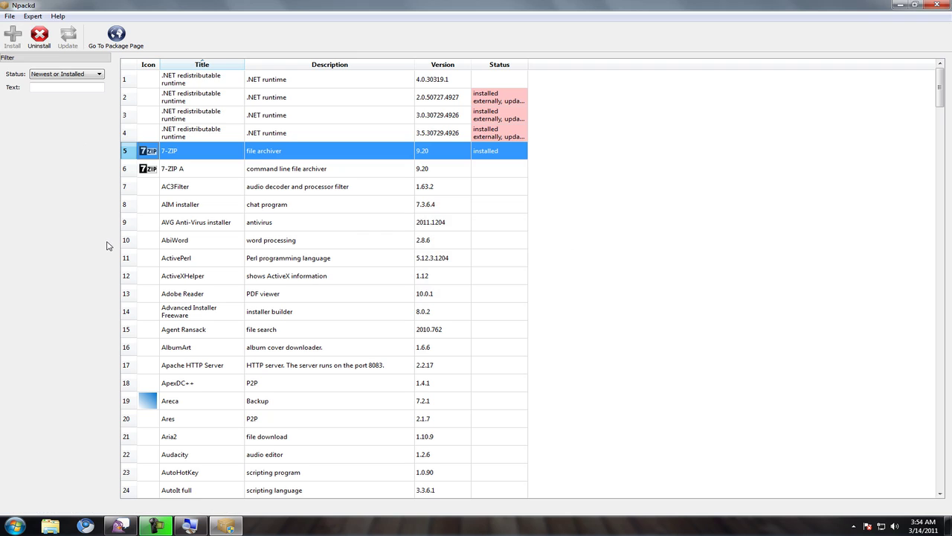
{"action": "left_click", "coordinate": [493, 166]}
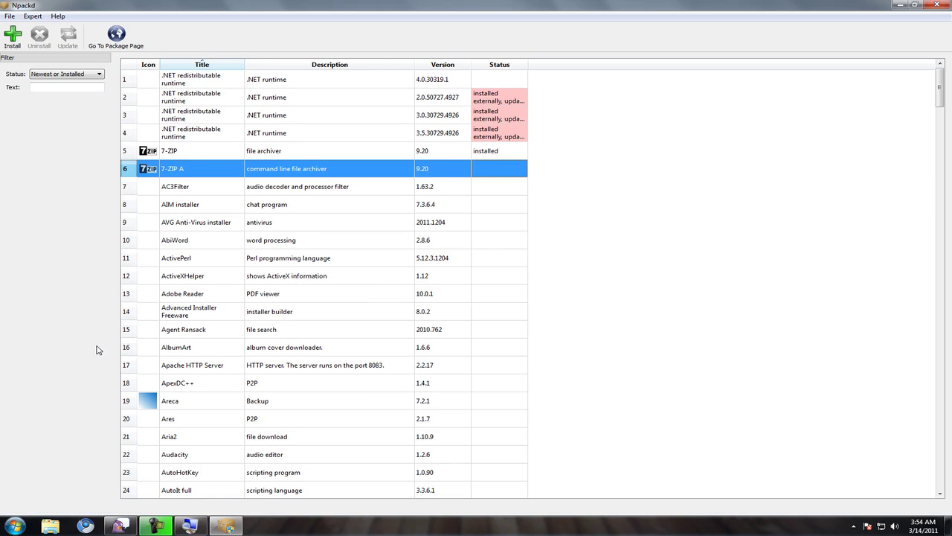
{"action": "left_click", "coordinate": [16, 526]}
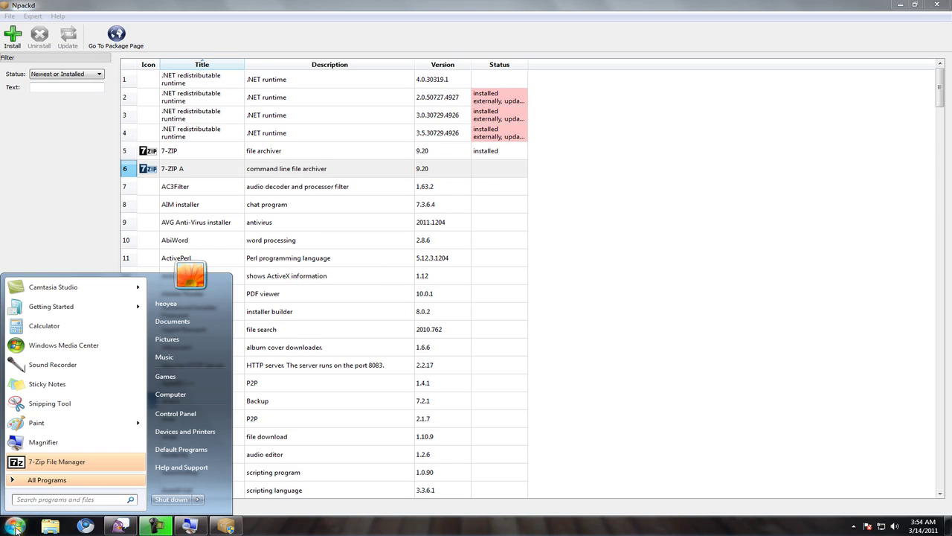
{"action": "left_click", "coordinate": [44, 470]}
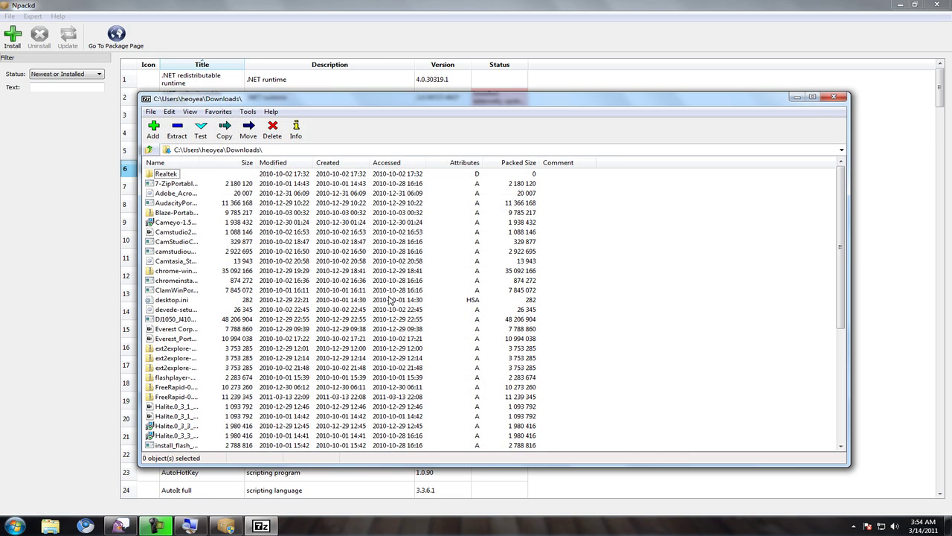
{"action": "left_click", "coordinate": [838, 98]}
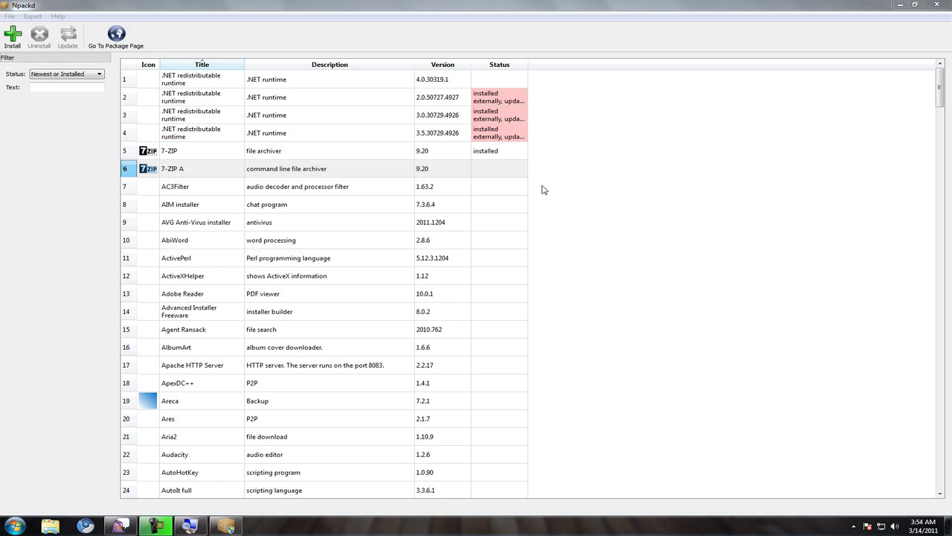
{"action": "left_click", "coordinate": [38, 296]}
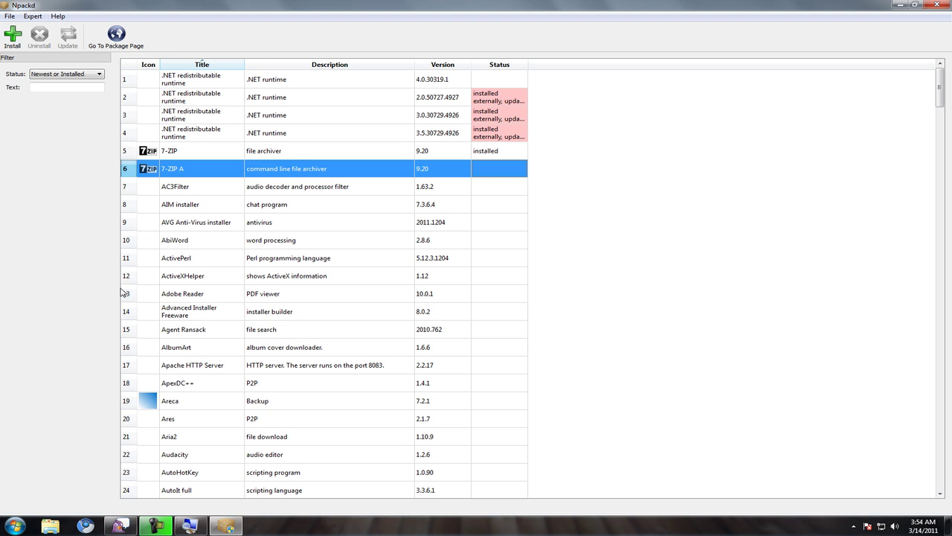
Step: Uninstall 7-ZIP 9.20, confirming removal of the package and its files
{"action": "key", "text": "Up"}
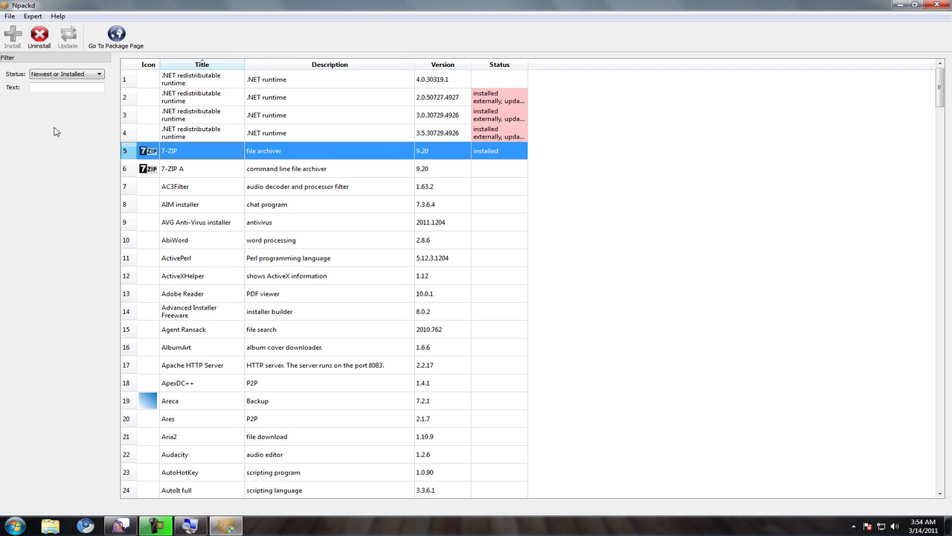
{"action": "left_click", "coordinate": [34, 43]}
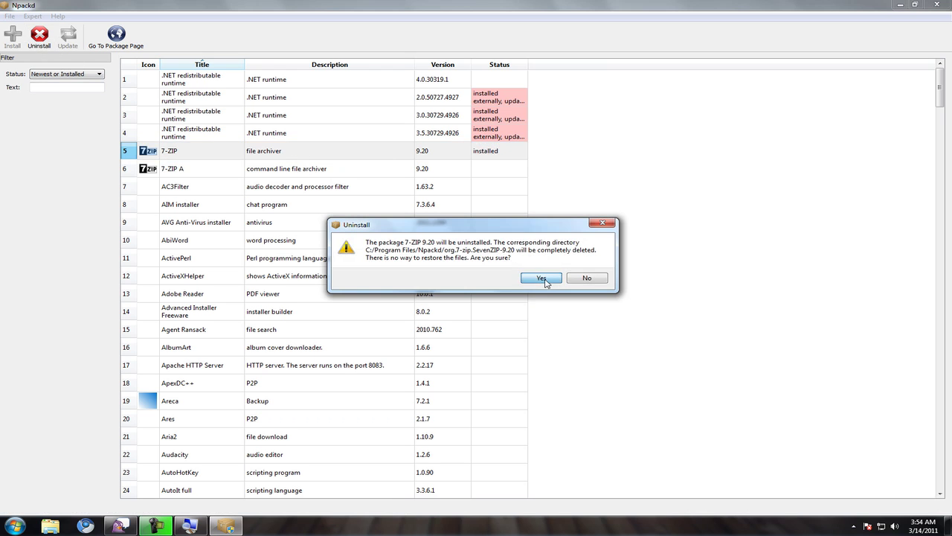
{"action": "left_click", "coordinate": [546, 278]}
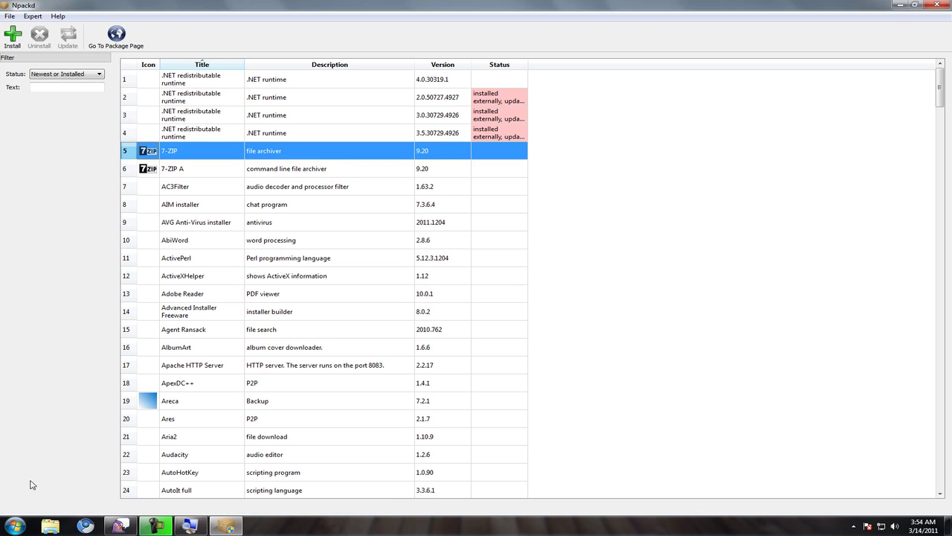
{"action": "left_click", "coordinate": [15, 526]}
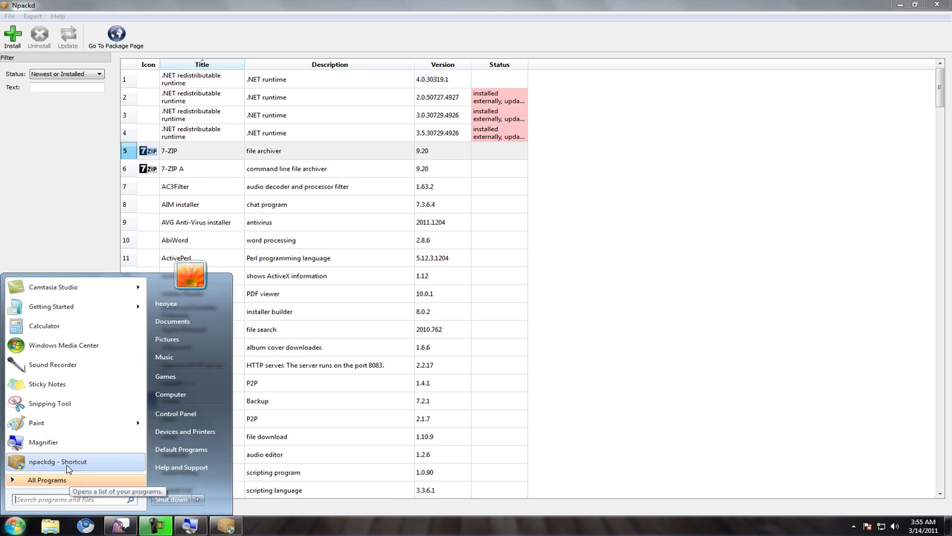
{"action": "left_click", "coordinate": [70, 245]}
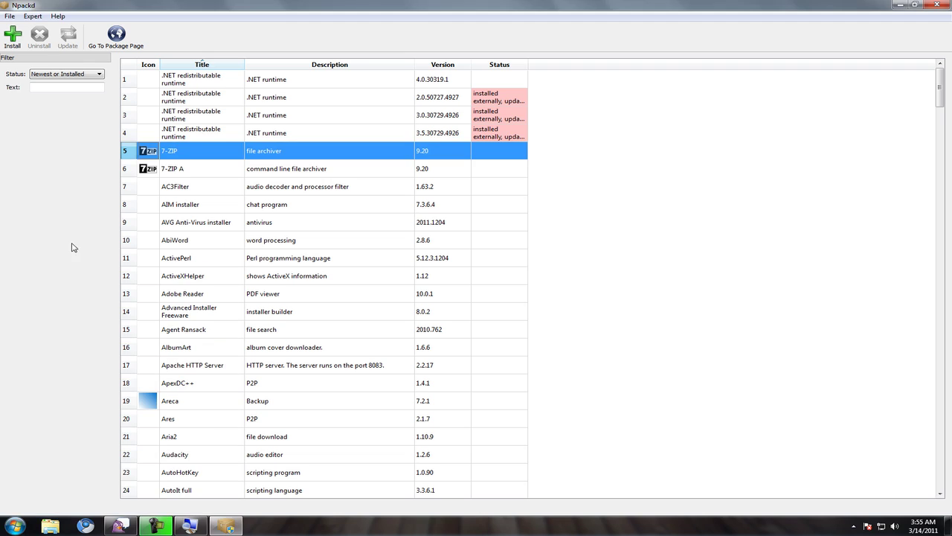
{"action": "left_click", "coordinate": [183, 153]}
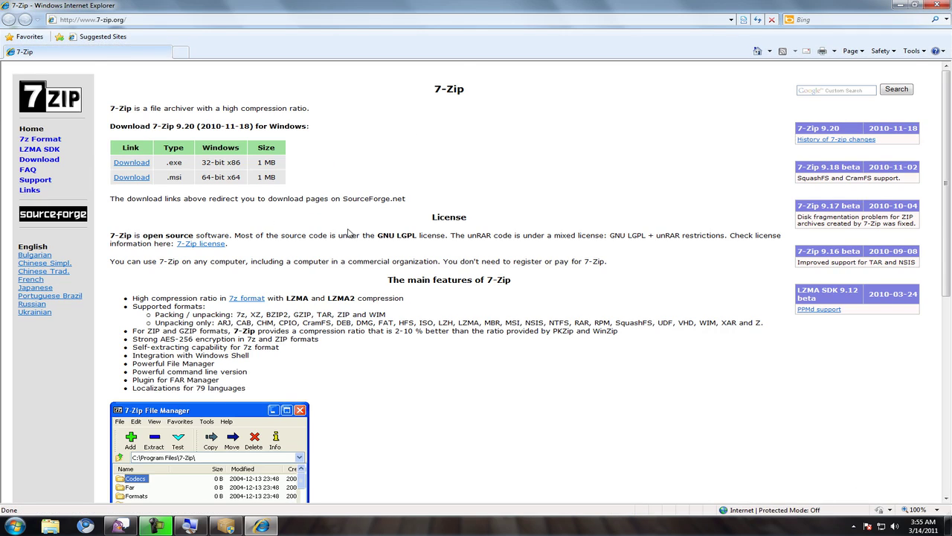
{"action": "scroll", "coordinate": [348, 234], "scroll_direction": "down", "scroll_amount": 5}
{"action": "scroll", "coordinate": [446, 221], "scroll_direction": "up", "scroll_amount": 2}
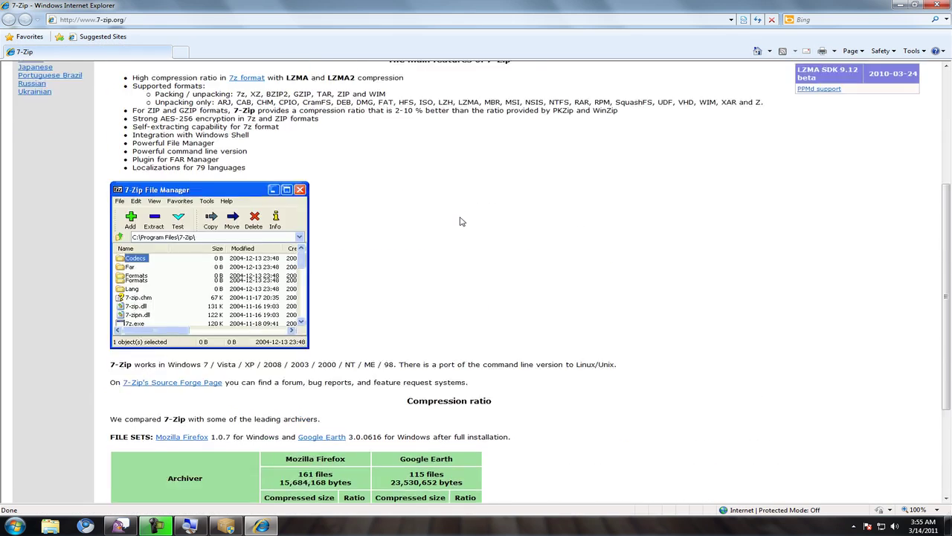
{"action": "scroll", "coordinate": [460, 221], "scroll_direction": "up", "scroll_amount": 5}
{"action": "left_click", "coordinate": [936, 5]}
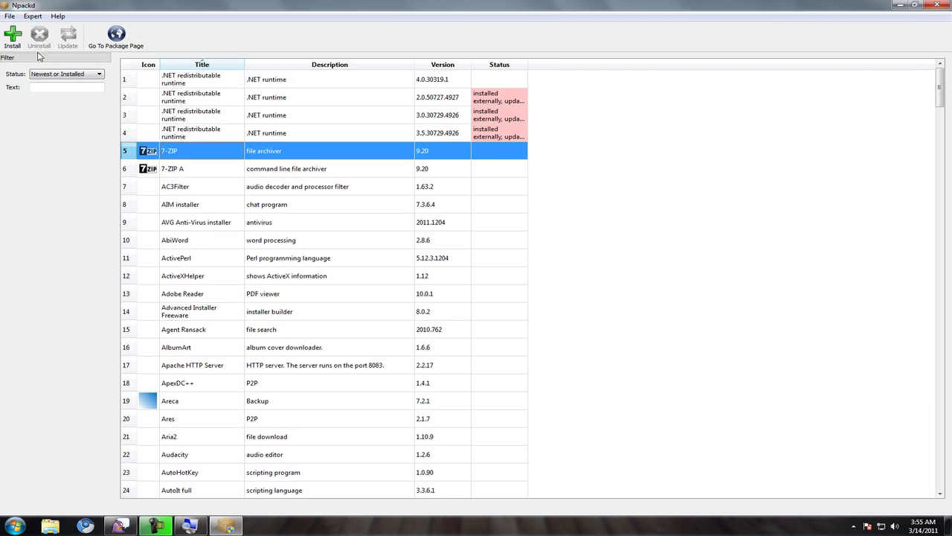
{"action": "left_click", "coordinate": [58, 16]}
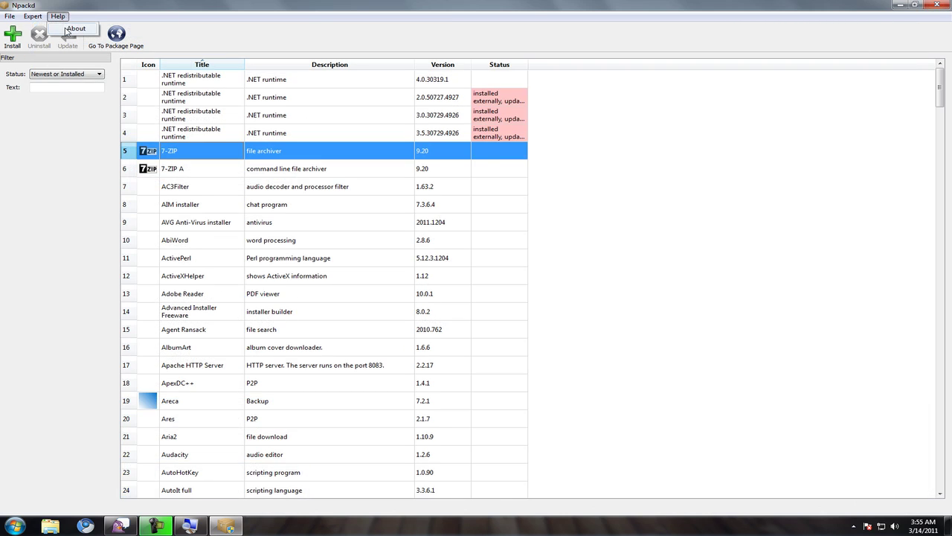
{"action": "left_click", "coordinate": [69, 30]}
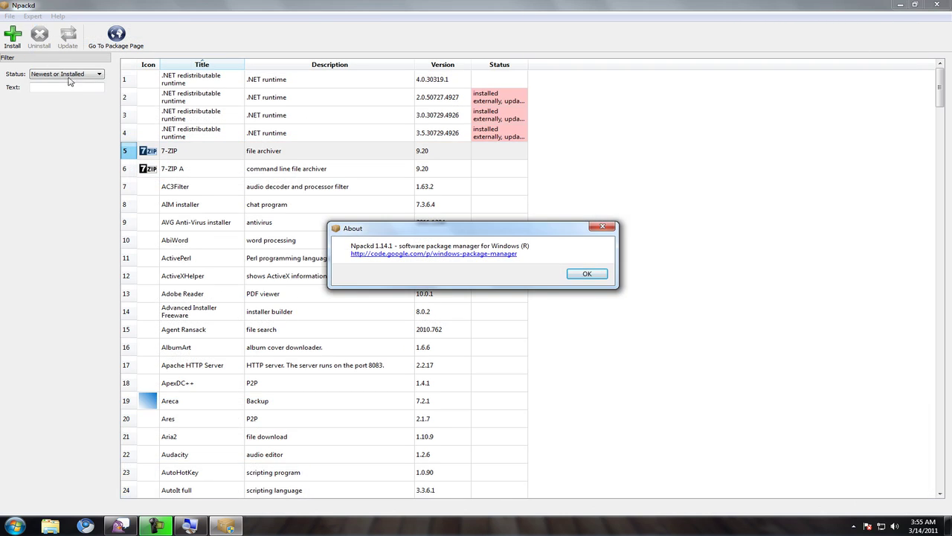
{"action": "left_click", "coordinate": [587, 274]}
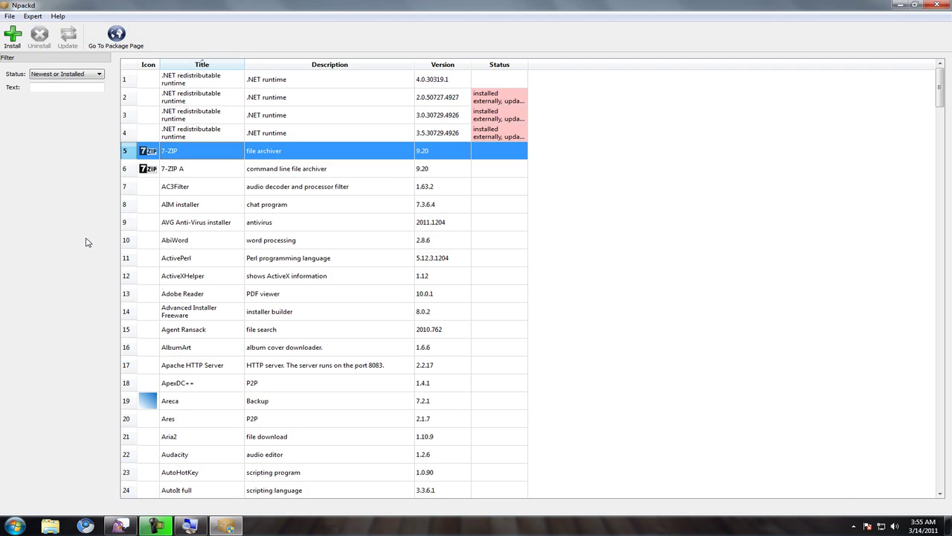
Step: Scroll the package table down until it starts at Celestia, showing through FastStone Image Viewer
{"action": "scroll", "coordinate": [204, 325], "scroll_direction": "down", "scroll_amount": 2}
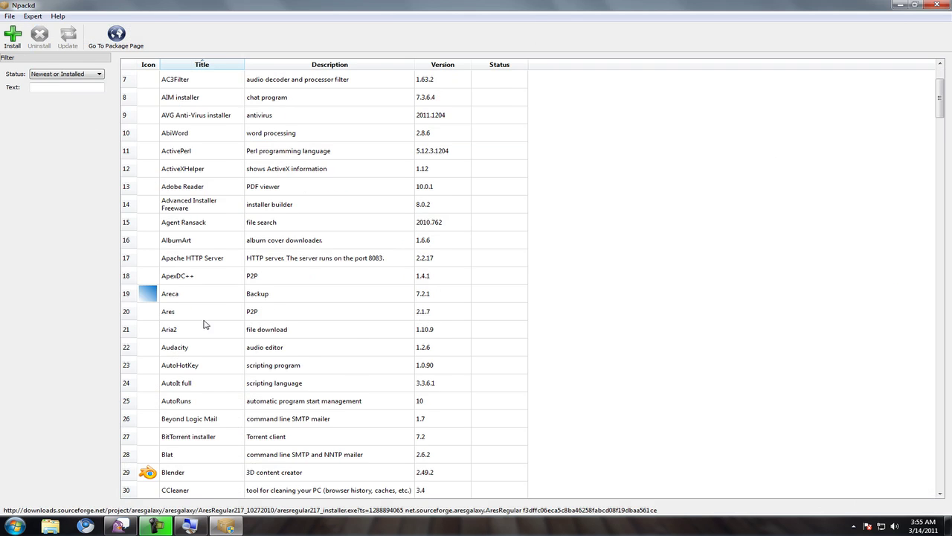
{"action": "scroll", "coordinate": [202, 327], "scroll_direction": "down", "scroll_amount": 3}
{"action": "scroll", "coordinate": [196, 350], "scroll_direction": "down", "scroll_amount": 2}
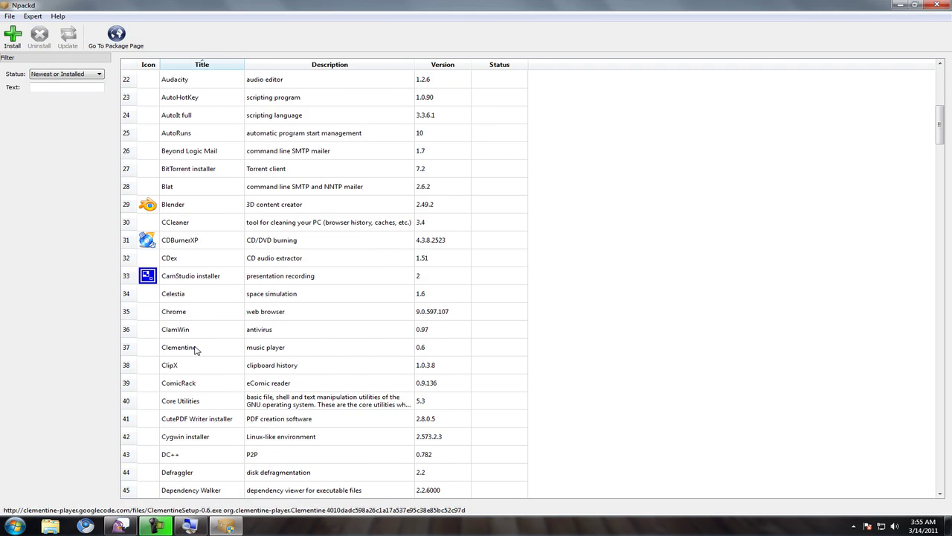
{"action": "scroll", "coordinate": [196, 351], "scroll_direction": "down", "scroll_amount": 1}
{"action": "scroll", "coordinate": [196, 350], "scroll_direction": "down", "scroll_amount": 2}
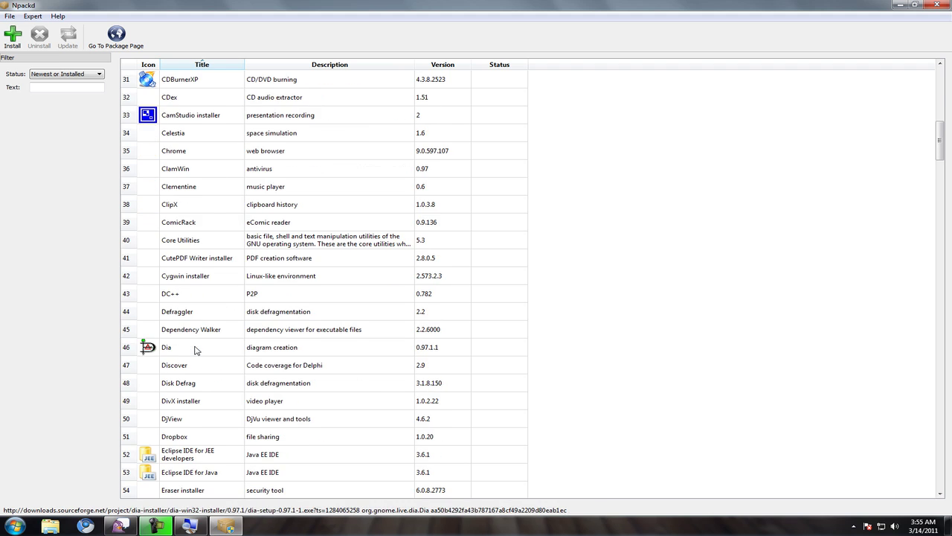
{"action": "scroll", "coordinate": [196, 350], "scroll_direction": "down", "scroll_amount": 1}
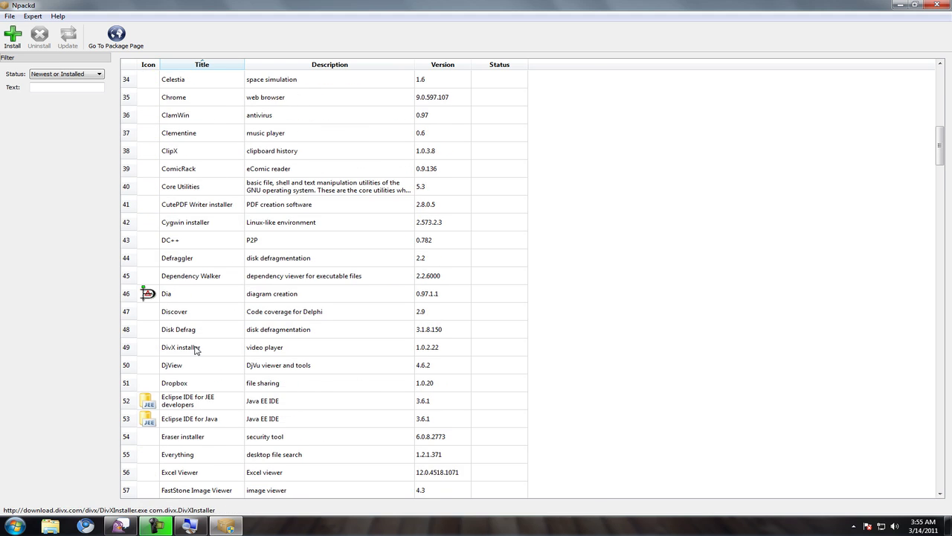